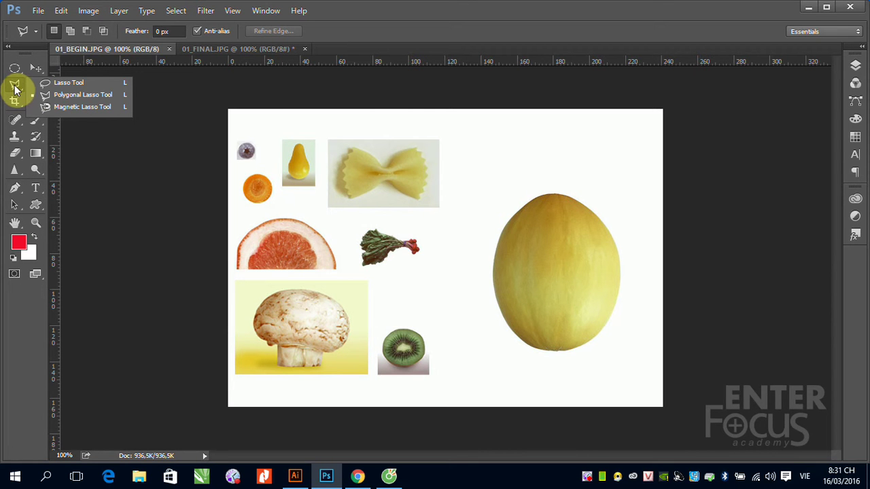
# Draw loose freehand selections with the Lasso tool around the melon and around the leafy radish bunch
pyautogui.click(42, 84)
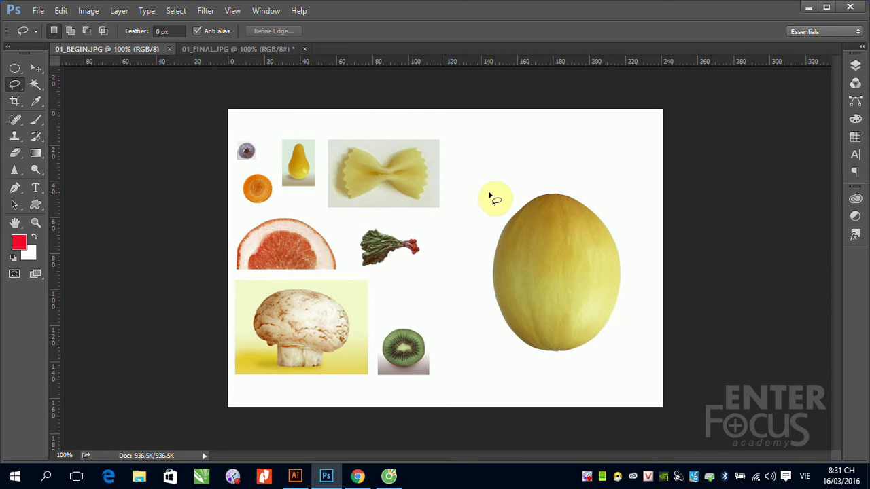
pyautogui.moveTo(455, 196)
pyautogui.mouseDown()
pyautogui.moveTo(482, 151)
pyautogui.moveTo(521, 141)
pyautogui.moveTo(598, 154)
pyautogui.moveTo(626, 173)
pyautogui.moveTo(641, 227)
pyautogui.moveTo(632, 315)
pyautogui.moveTo(604, 347)
pyautogui.moveTo(612, 352)
pyautogui.moveTo(527, 365)
pyautogui.moveTo(508, 350)
pyautogui.moveTo(459, 195)
pyautogui.mouseUp()
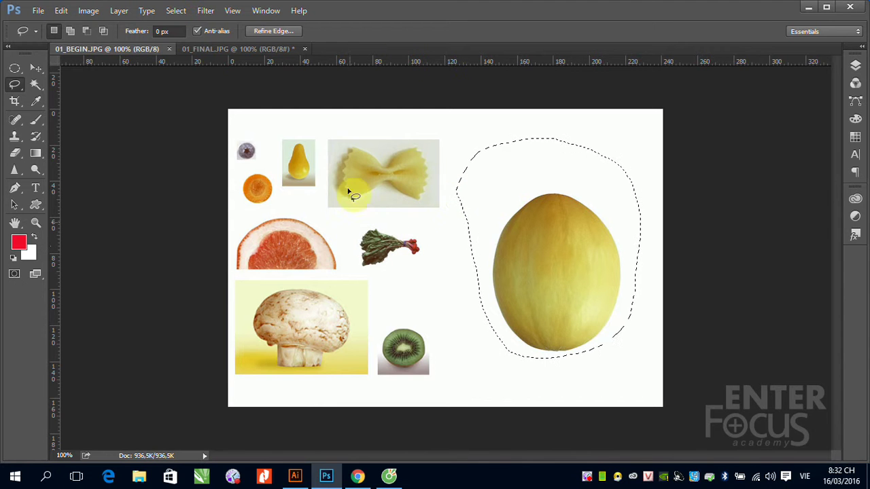
pyautogui.click(384, 185)
pyautogui.moveTo(375, 199)
pyautogui.mouseDown()
pyautogui.moveTo(351, 206)
pyautogui.moveTo(341, 188)
pyautogui.moveTo(344, 153)
pyautogui.moveTo(364, 146)
pyautogui.moveTo(383, 159)
pyautogui.moveTo(425, 146)
pyautogui.moveTo(434, 204)
pyautogui.moveTo(387, 184)
pyautogui.moveTo(402, 247)
pyautogui.moveTo(373, 225)
pyautogui.moveTo(414, 235)
pyautogui.moveTo(426, 255)
pyautogui.moveTo(395, 255)
pyautogui.moveTo(368, 273)
pyautogui.moveTo(358, 261)
pyautogui.moveTo(374, 227)
pyautogui.mouseUp()
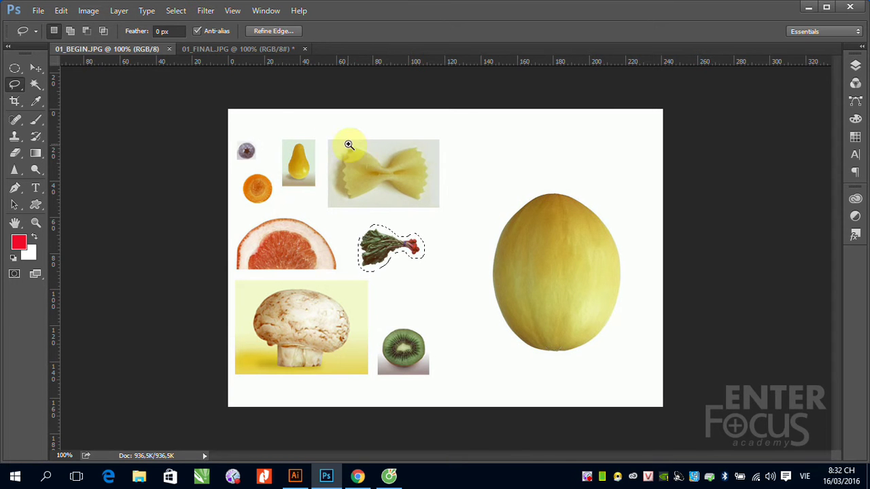
# Try to trace the bow-tie pasta's outline freehand with the Lasso tool
pyautogui.moveTo(327, 136); pyautogui.dragTo(467, 206)
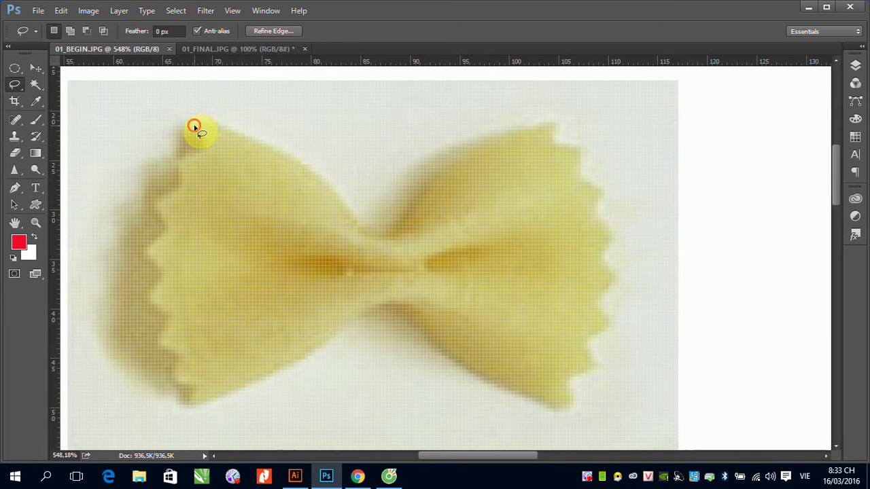
pyautogui.moveTo(195, 127)
pyautogui.mouseDown()
pyautogui.moveTo(260, 141)
pyautogui.moveTo(331, 189)
pyautogui.moveTo(382, 242)
pyautogui.moveTo(409, 226)
pyautogui.moveTo(470, 155)
pyautogui.moveTo(554, 119)
pyautogui.moveTo(553, 147)
pyautogui.moveTo(583, 151)
pyautogui.moveTo(581, 182)
pyautogui.moveTo(603, 192)
pyautogui.moveTo(594, 221)
pyautogui.moveTo(613, 243)
pyautogui.moveTo(599, 261)
pyautogui.moveTo(618, 280)
pyautogui.moveTo(598, 301)
pyautogui.moveTo(609, 328)
pyautogui.moveTo(582, 348)
pyautogui.mouseUp()
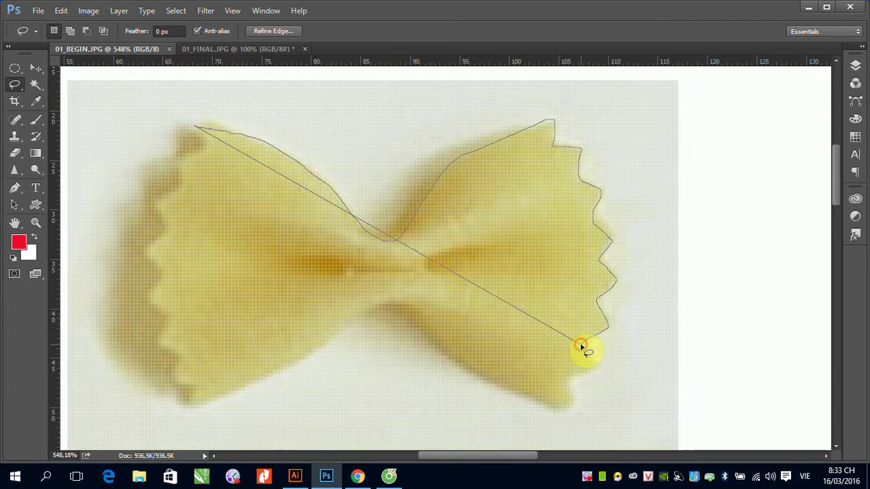
pyautogui.moveTo(587, 352); pyautogui.dragTo(581, 346)
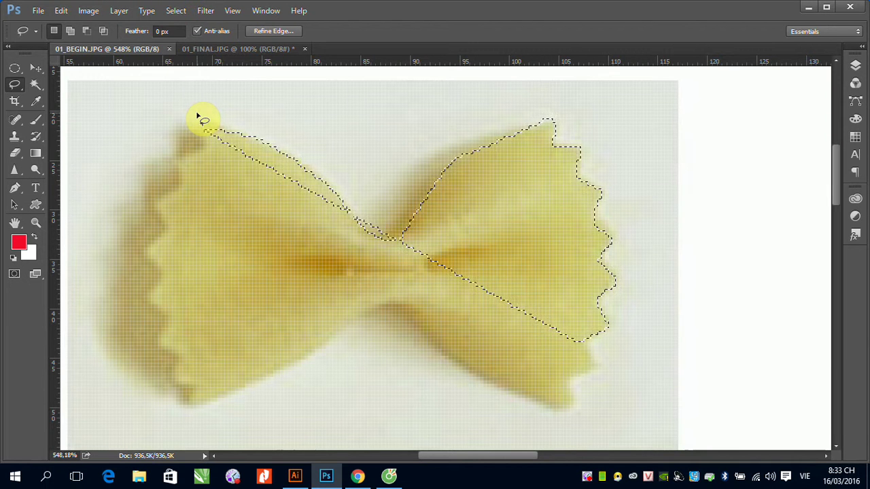
# Select the melon freehand with the Lasso tool, once closely along its edge and again with a looser outline around it
pyautogui.hotkey('ctrl', '-')
pyautogui.hotkey('ctrl', '-')
pyautogui.hotkey('ctrl', '-')
pyautogui.hotkey('ctrl', '-')
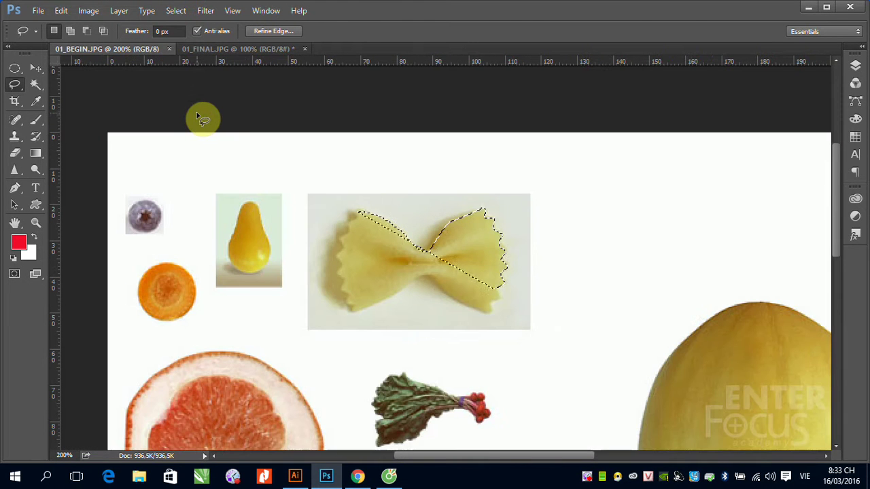
pyautogui.moveTo(696, 352)
pyautogui.mouseDown()
pyautogui.moveTo(497, 177)
pyautogui.moveTo(484, 141)
pyautogui.moveTo(480, 156)
pyautogui.mouseUp()
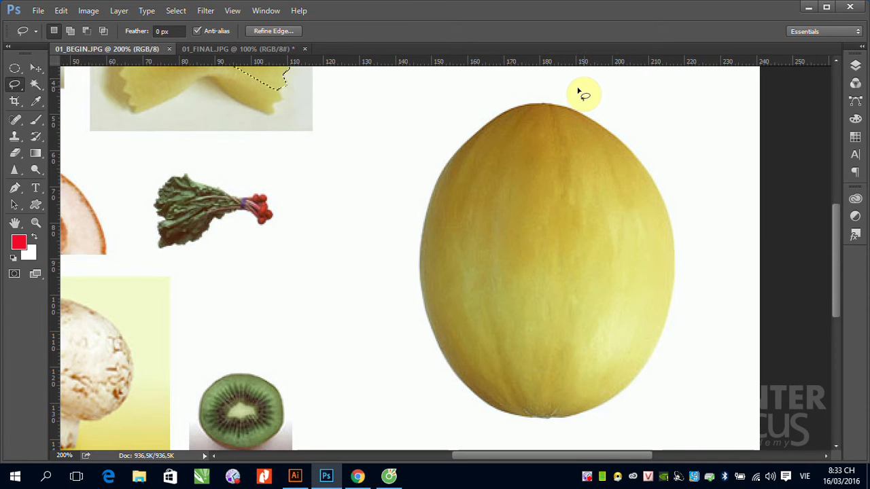
pyautogui.click(547, 110)
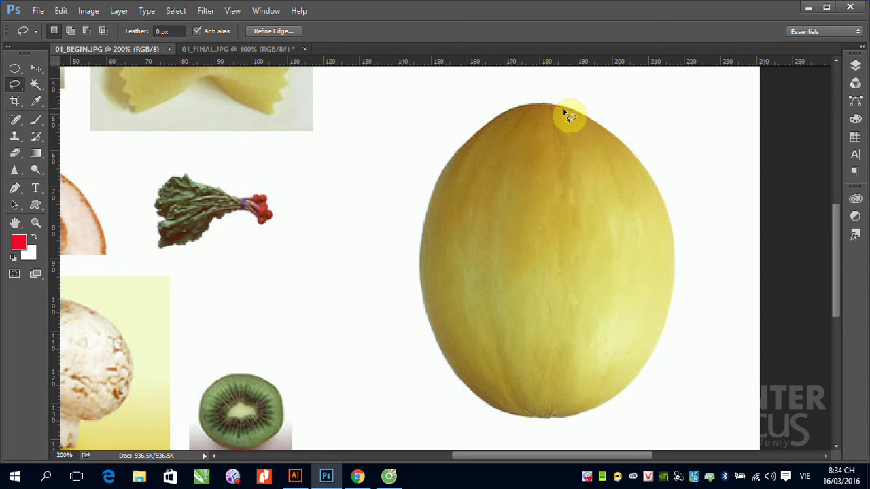
pyautogui.moveTo(563, 112)
pyautogui.mouseDown()
pyautogui.moveTo(648, 166)
pyautogui.moveTo(670, 228)
pyautogui.moveTo(671, 290)
pyautogui.moveTo(645, 370)
pyautogui.moveTo(616, 397)
pyautogui.moveTo(546, 420)
pyautogui.moveTo(490, 406)
pyautogui.moveTo(464, 384)
pyautogui.moveTo(441, 336)
pyautogui.moveTo(426, 259)
pyautogui.moveTo(449, 170)
pyautogui.moveTo(504, 120)
pyautogui.moveTo(564, 109)
pyautogui.mouseUp()
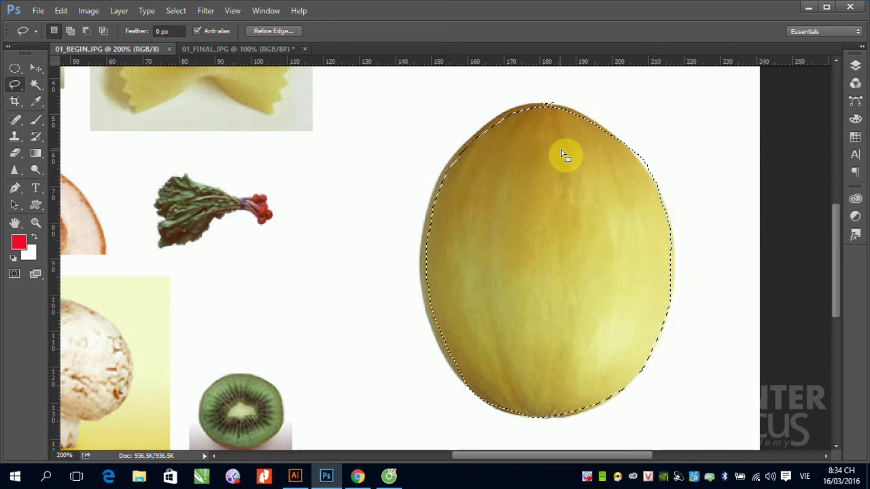
pyautogui.moveTo(515, 87)
pyautogui.mouseDown()
pyautogui.moveTo(639, 139)
pyautogui.moveTo(696, 219)
pyautogui.moveTo(679, 350)
pyautogui.moveTo(646, 396)
pyautogui.moveTo(534, 435)
pyautogui.mouseUp()
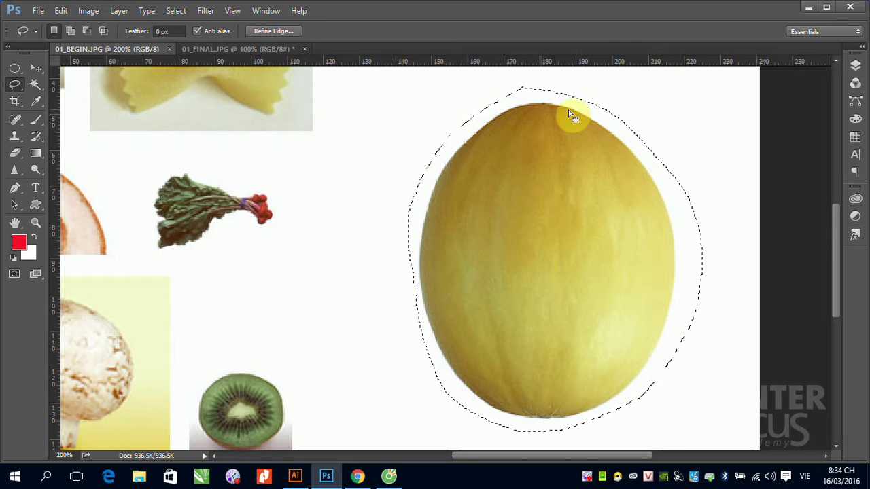
# Switch to the Polygonal Lasso tool and clear the selection around the melon
pyautogui.click(15, 85)
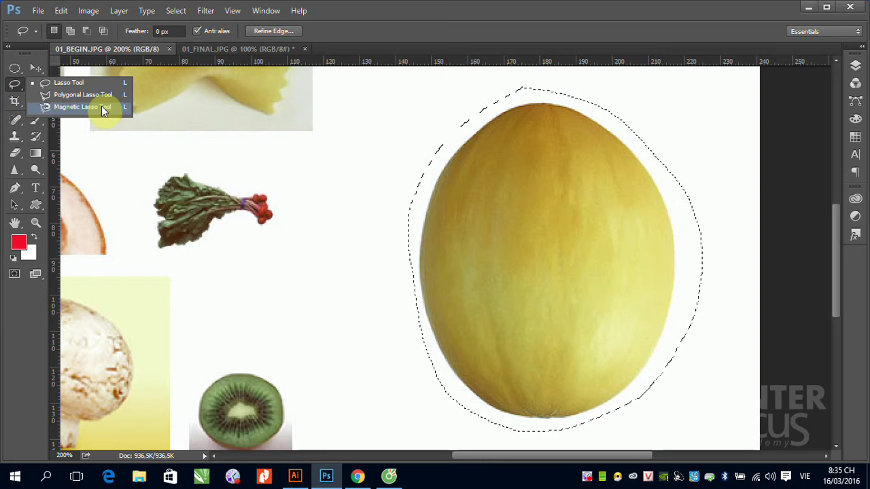
pyautogui.click(102, 108)
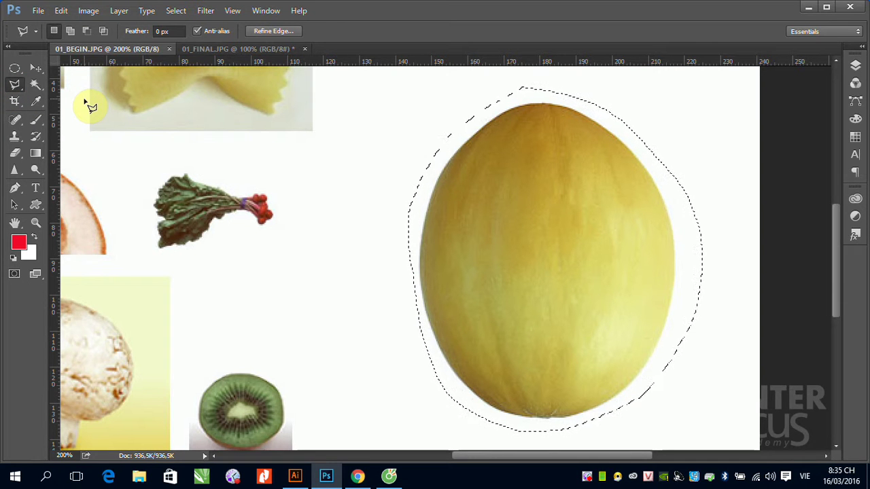
pyautogui.hotkey('ctrl', '-')
pyautogui.hotkey('ctrl', '-')
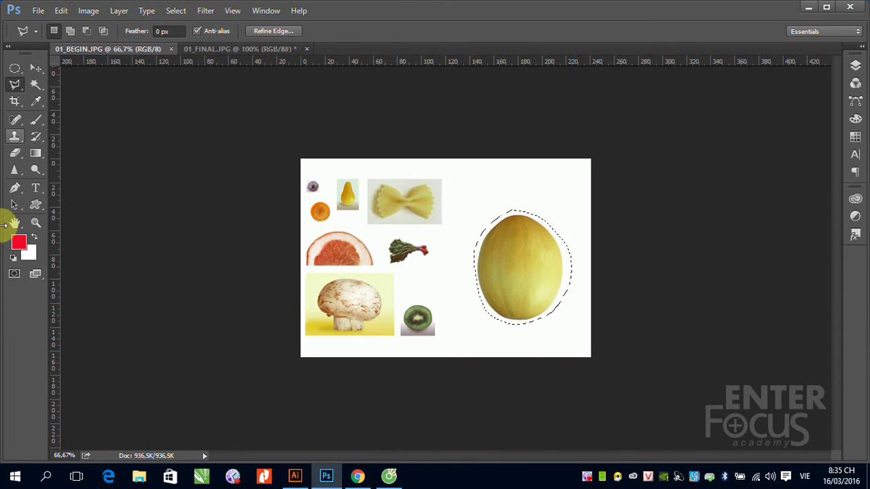
pyautogui.doubleClick(36, 223)
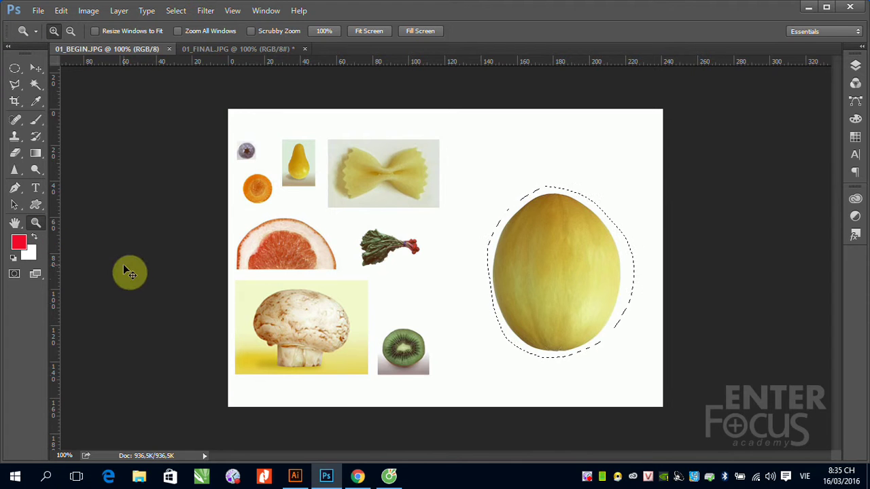
pyautogui.hotkey('ctrl', 'd')
# Start a Polygonal Lasso outline at the bow-tie pasta's upper-left corner and follow the left wing's upper edge to the central pinch
pyautogui.moveTo(334, 138); pyautogui.dragTo(443, 206)
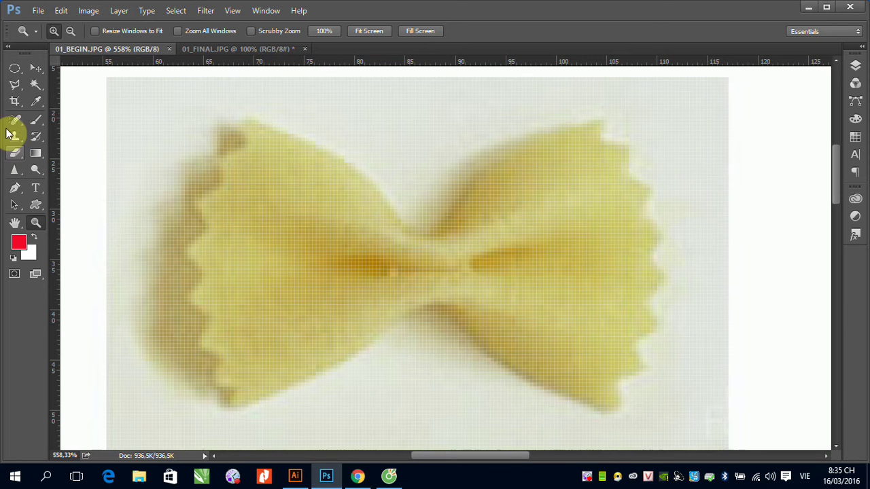
pyautogui.moveTo(14, 85); pyautogui.dragTo(62, 96)
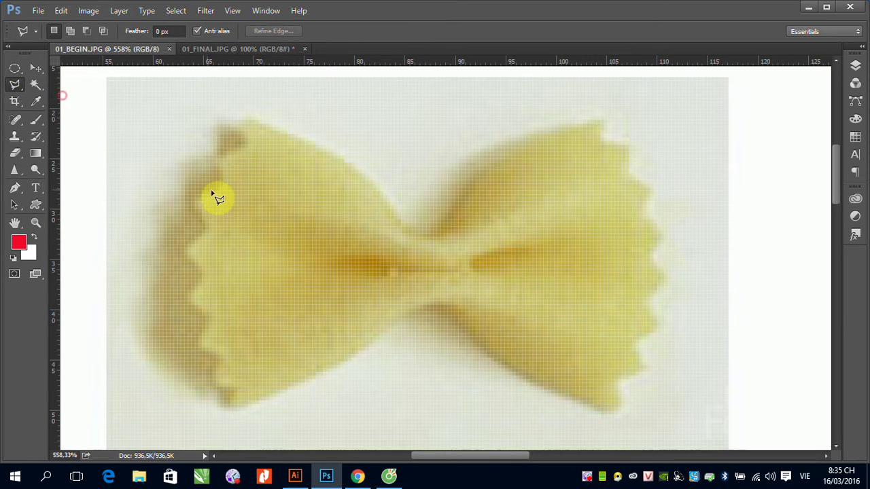
pyautogui.click(246, 147)
pyautogui.click(242, 124)
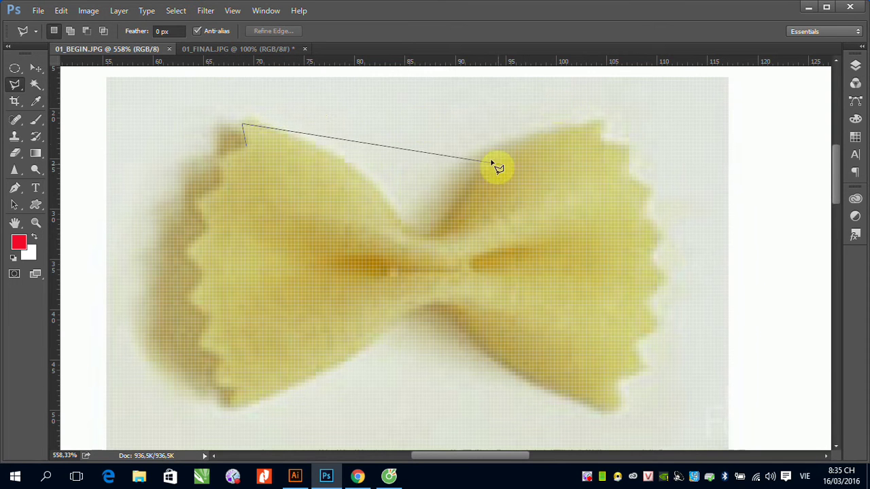
pyautogui.click(264, 124)
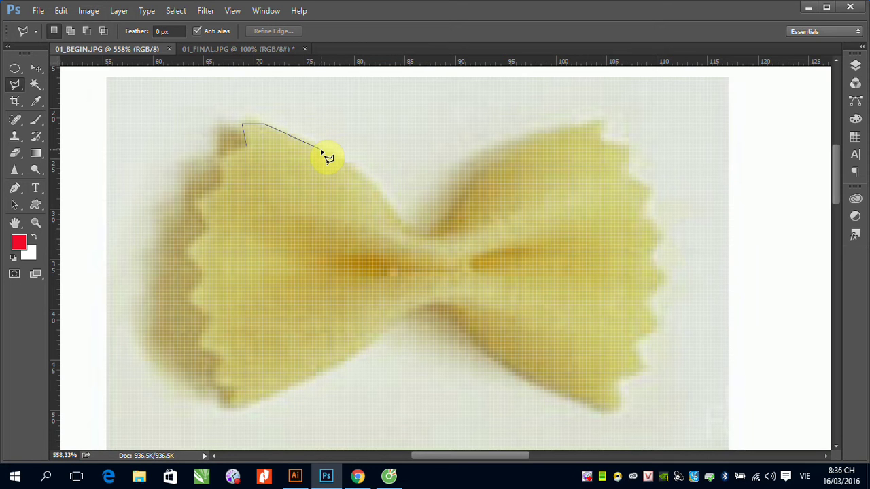
pyautogui.click(320, 148)
pyautogui.click(346, 163)
pyautogui.click(370, 182)
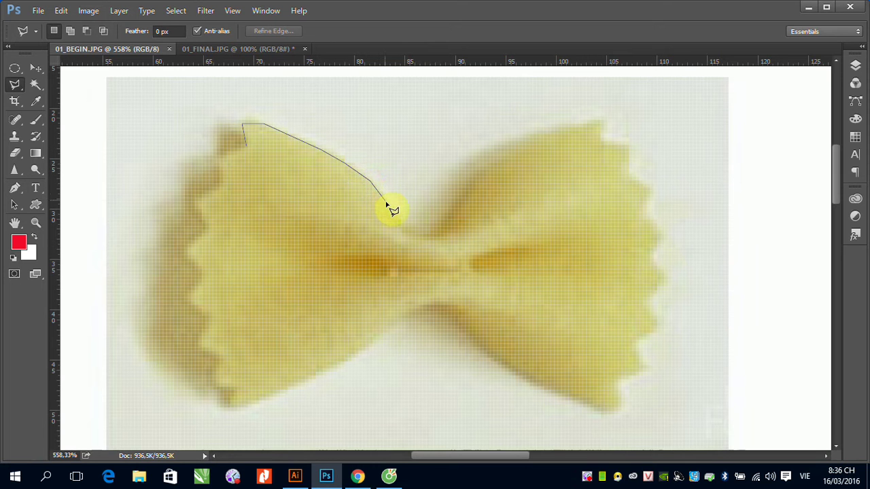
pyautogui.click(386, 203)
pyautogui.click(419, 234)
# Continue the polygonal outline from the pinch along the right wing's upper edge to the pasta's upper-right corner
pyautogui.click(446, 223)
pyautogui.click(480, 172)
pyautogui.click(514, 145)
pyautogui.click(550, 134)
pyautogui.click(602, 126)
# Follow the zigzag right edge of the pasta with outline points down to its lower-right corner
pyautogui.click(601, 144)
pyautogui.click(628, 147)
pyautogui.click(626, 178)
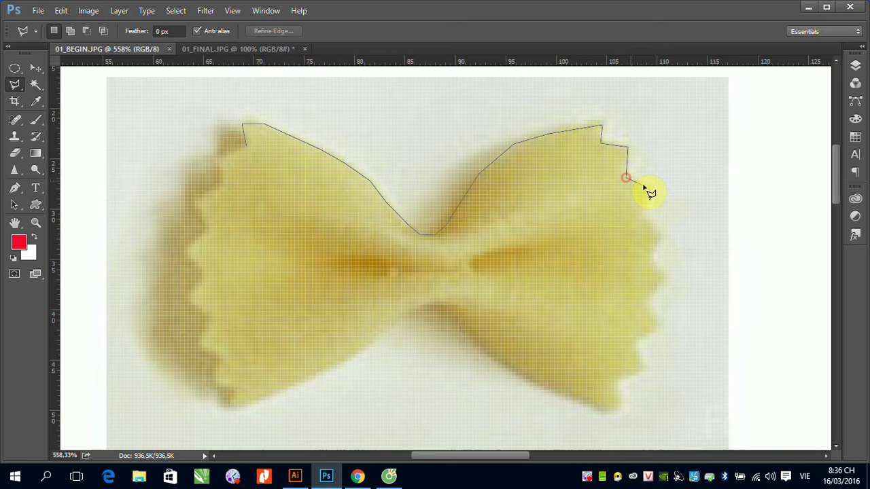
pyautogui.click(649, 190)
pyautogui.click(640, 217)
pyautogui.click(663, 236)
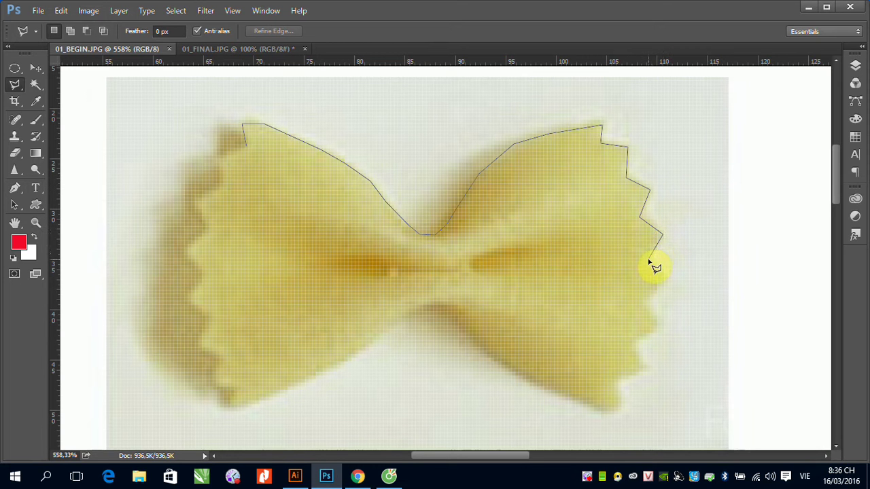
pyautogui.click(650, 259)
pyautogui.click(663, 278)
pyautogui.click(642, 300)
pyautogui.click(655, 327)
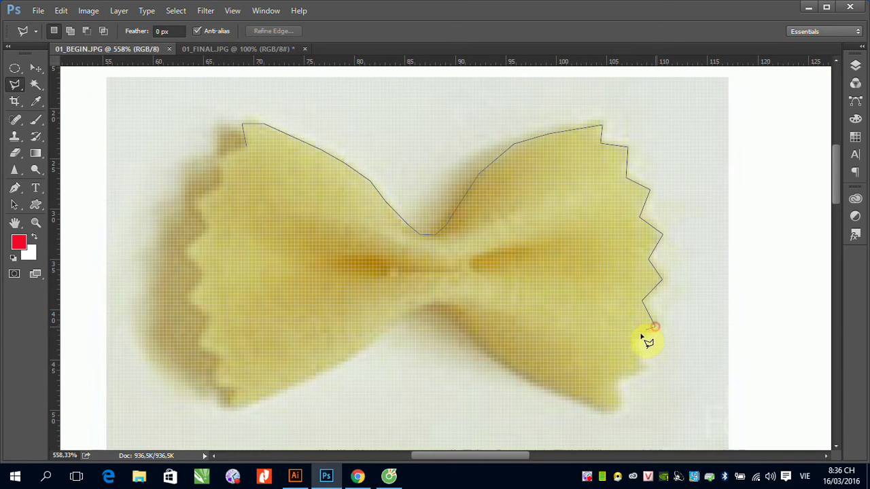
pyautogui.click(631, 346)
pyautogui.click(640, 367)
pyautogui.click(613, 375)
pyautogui.click(620, 403)
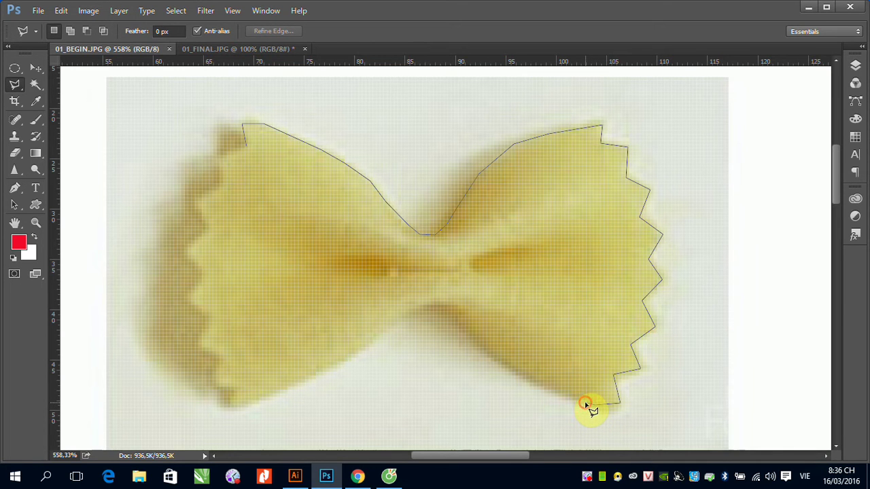
# Trace the pasta's lower edge freehand within the outline, from the lower-right corner through the pinch to the lower-left corner
pyautogui.click(588, 405)
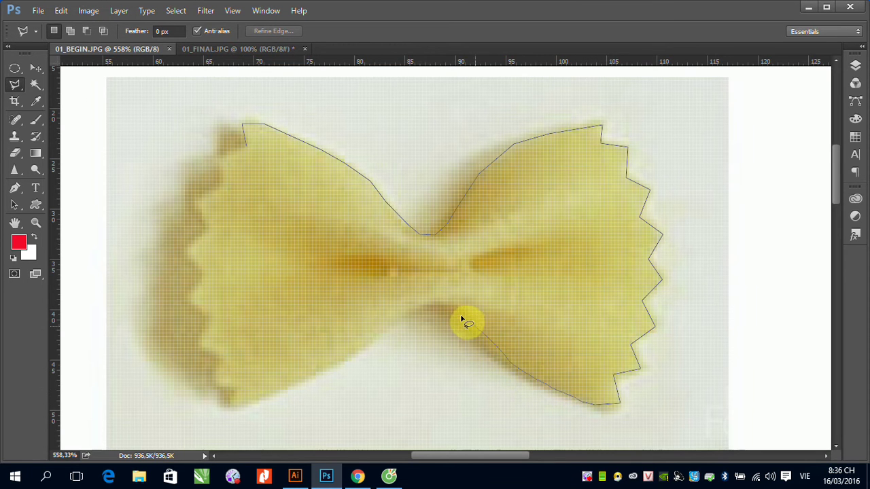
pyautogui.click(441, 307)
pyautogui.click(416, 312)
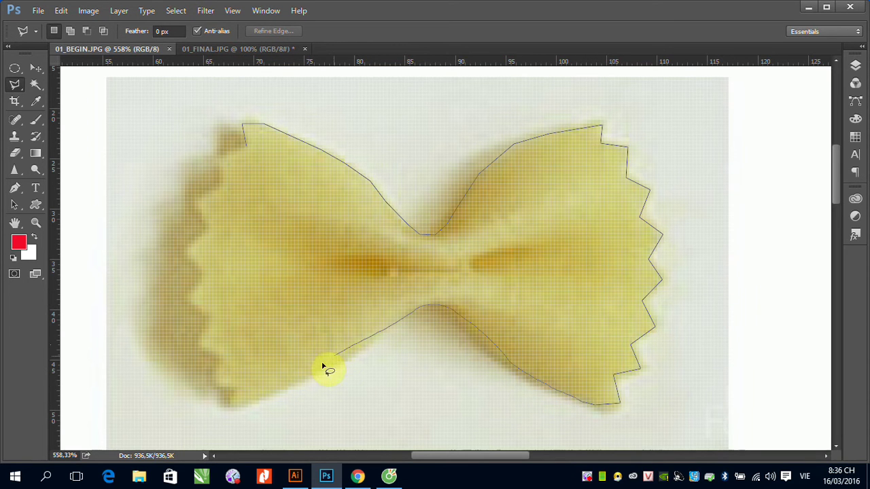
pyautogui.click(274, 391)
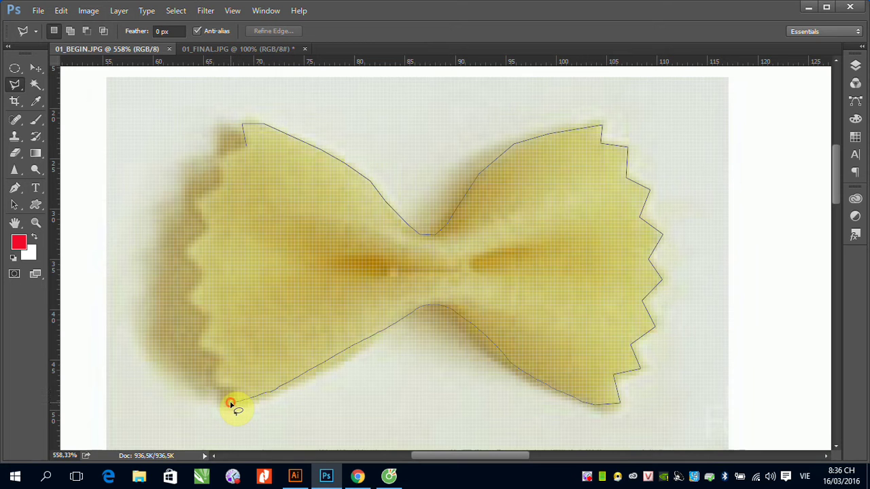
pyautogui.click(231, 404)
# Outline the zigzag left edge of the pasta up to the starting point and close the selection
pyautogui.click(237, 385)
pyautogui.click(211, 383)
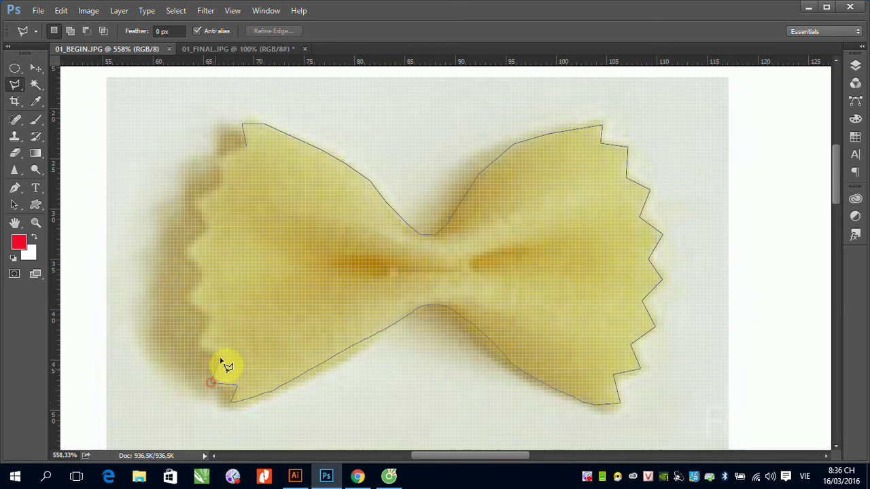
pyautogui.click(221, 357)
pyautogui.click(200, 342)
pyautogui.click(212, 320)
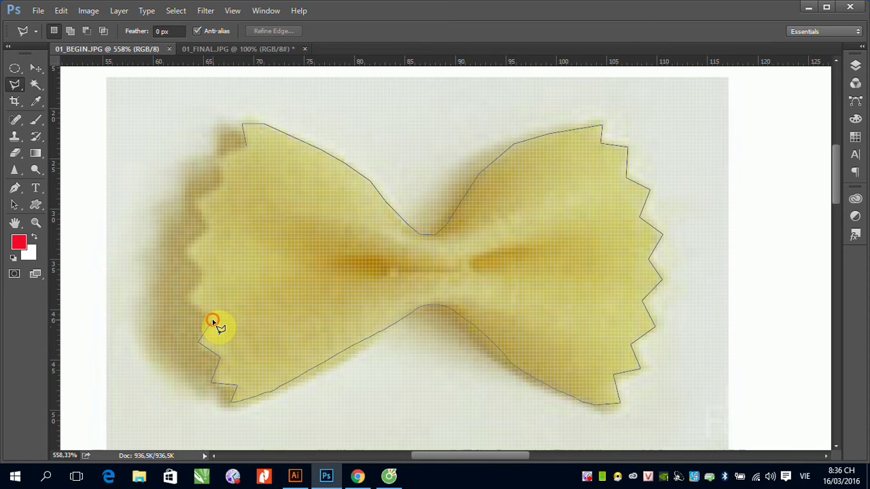
pyautogui.click(190, 297)
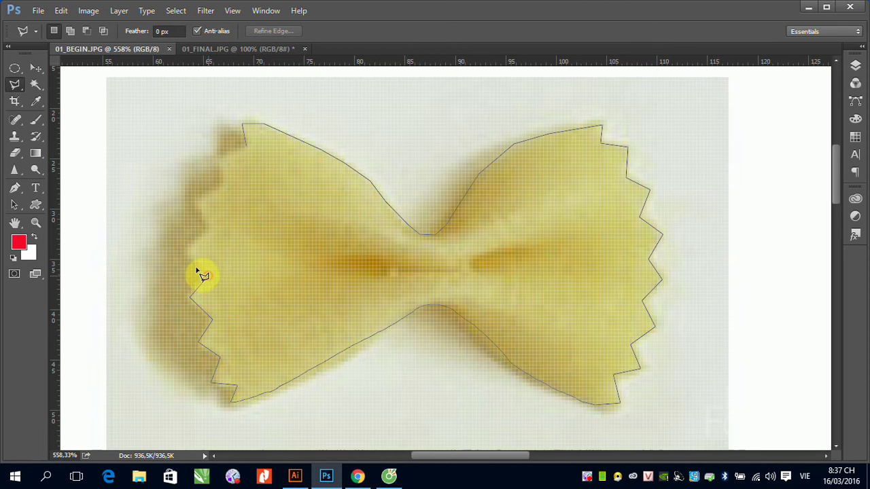
pyautogui.click(208, 276)
pyautogui.click(188, 247)
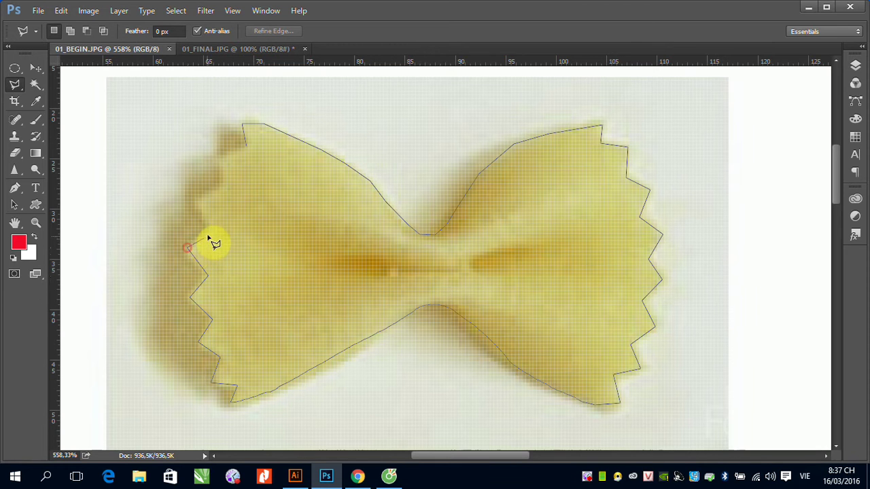
pyautogui.click(198, 201)
pyautogui.click(225, 189)
pyautogui.click(221, 161)
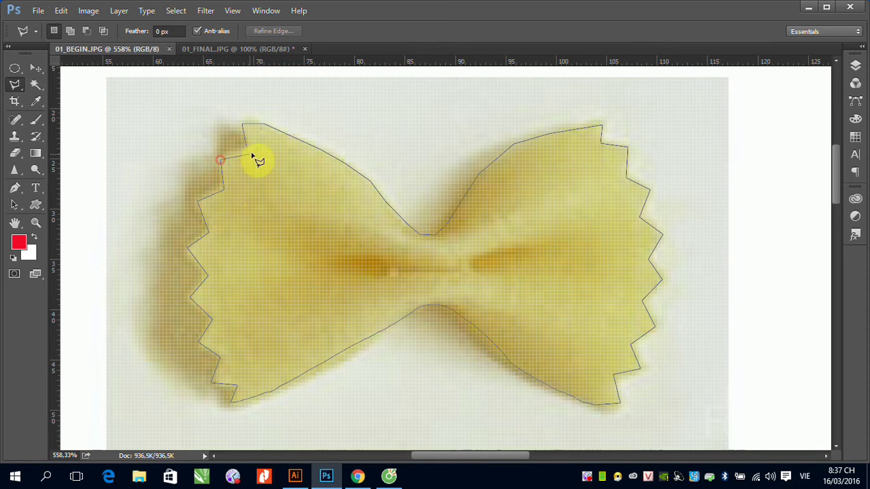
pyautogui.doubleClick(245, 148)
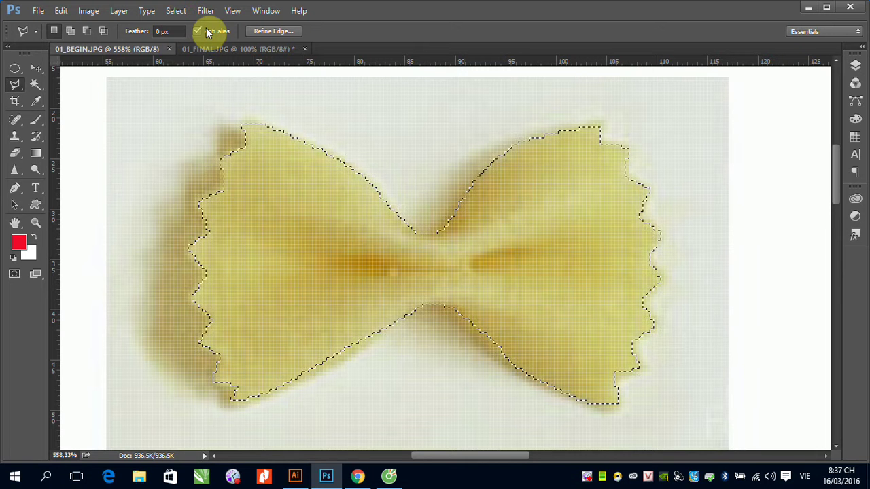
# Switch to the Magnetic Lasso tool
pyautogui.click(16, 86)
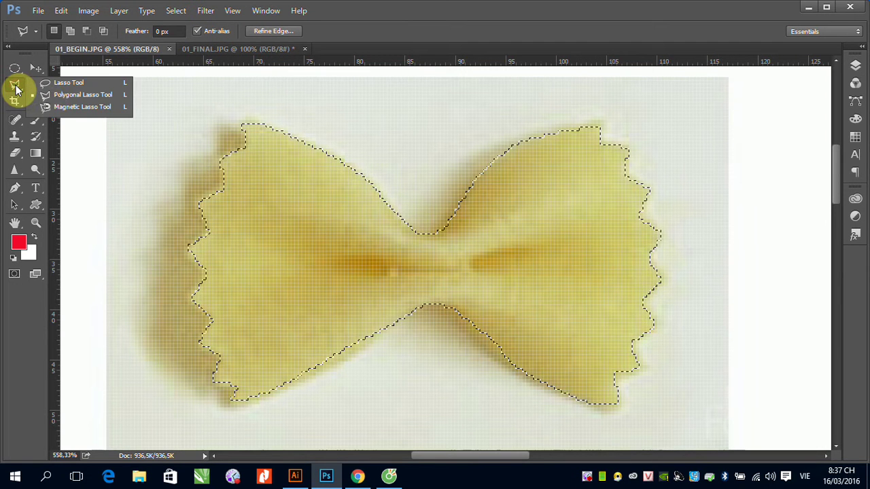
pyautogui.click(66, 110)
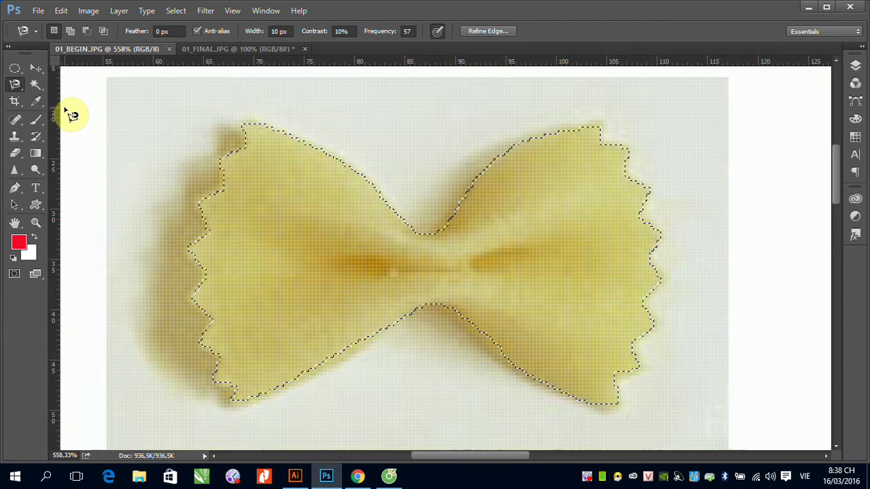
# Tile 01_BEGIN.JPG and 01_FINAL.JPG side by side in two vertical windows
pyautogui.hotkey('ctrl', '-')
pyautogui.hotkey('ctrl', '-')
pyautogui.hotkey('ctrl', '-')
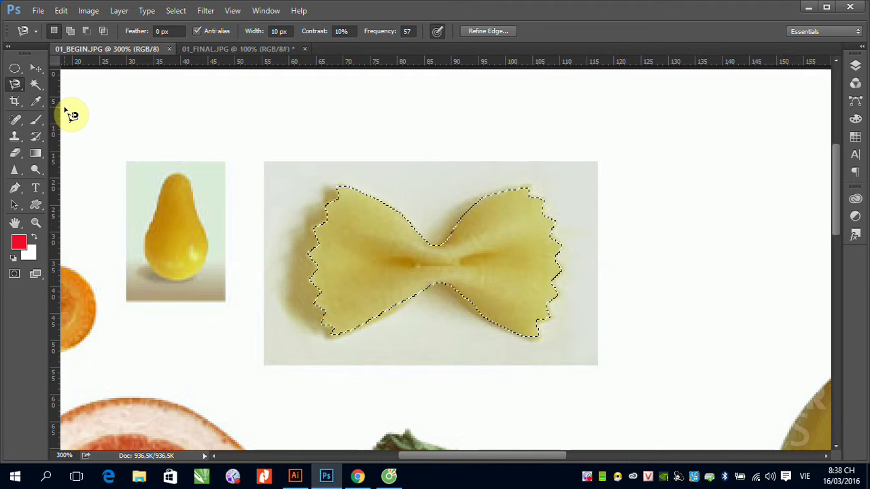
pyautogui.click(267, 11)
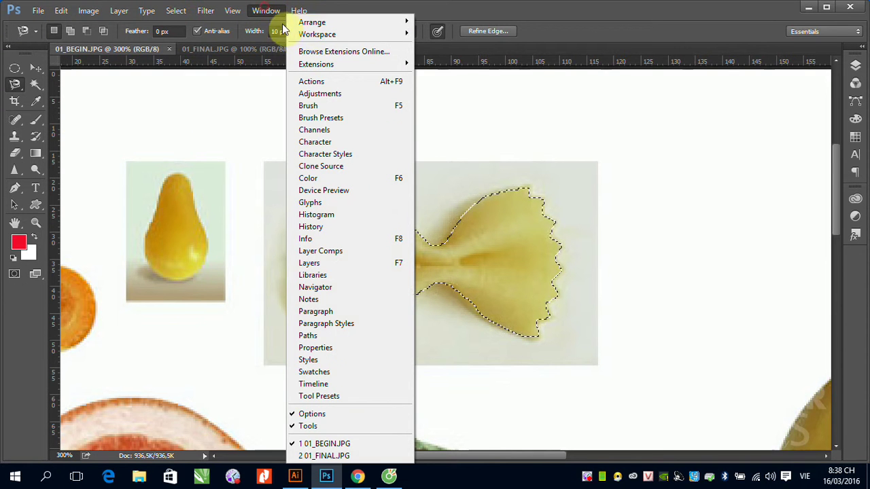
pyautogui.moveTo(323, 35)
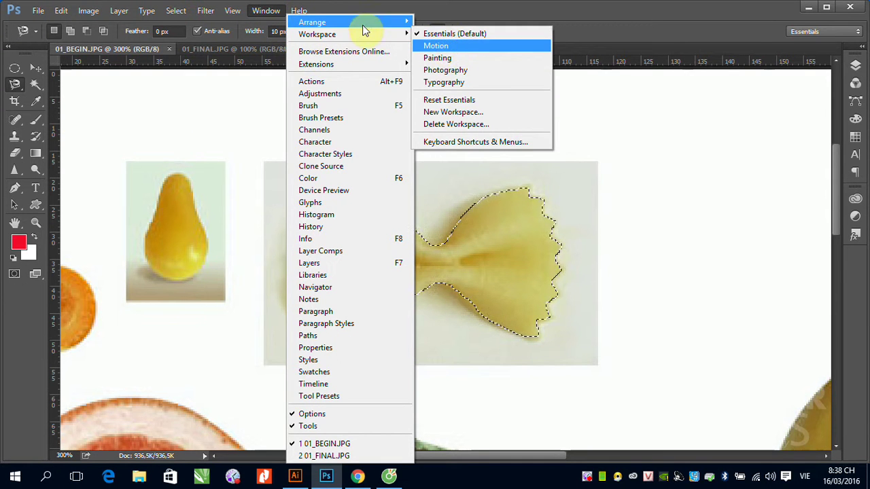
pyautogui.moveTo(395, 22)
pyautogui.click(452, 58)
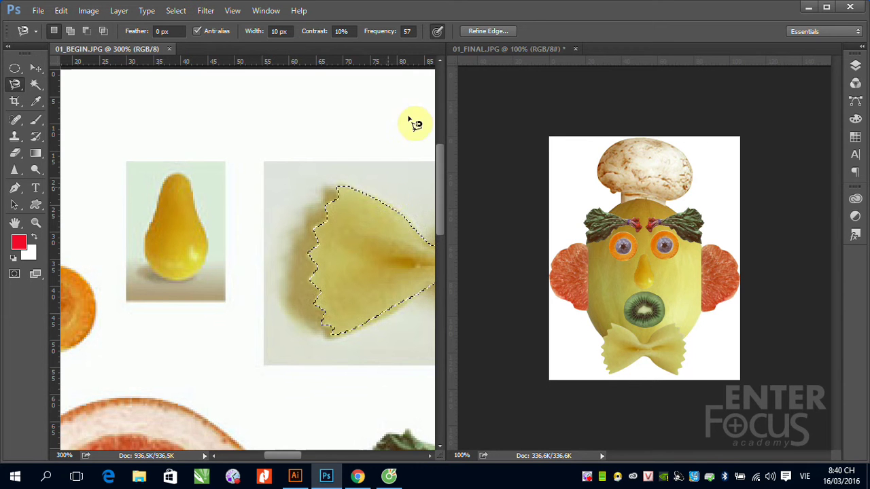
# Dock 01_FINAL.JPG back as a tab beside 01_BEGIN.JPG and bring 01_BEGIN.JPG to the front
pyautogui.moveTo(501, 48); pyautogui.dragTo(310, 57)
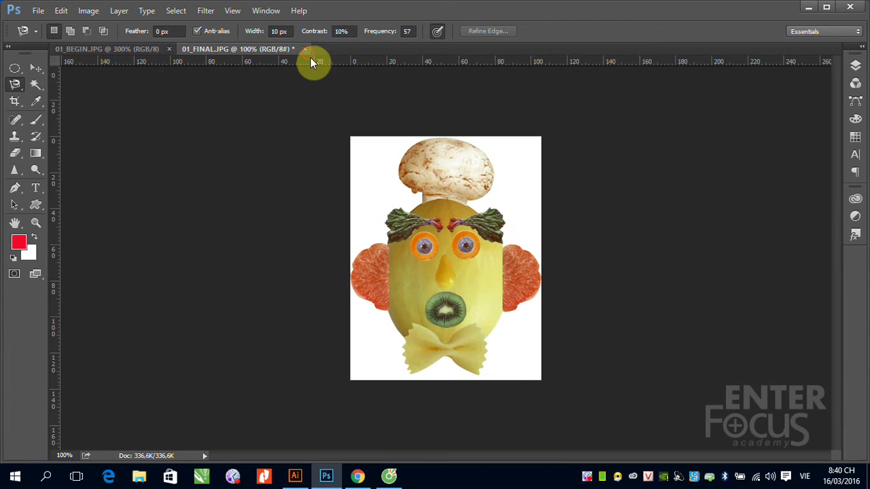
pyautogui.click(128, 49)
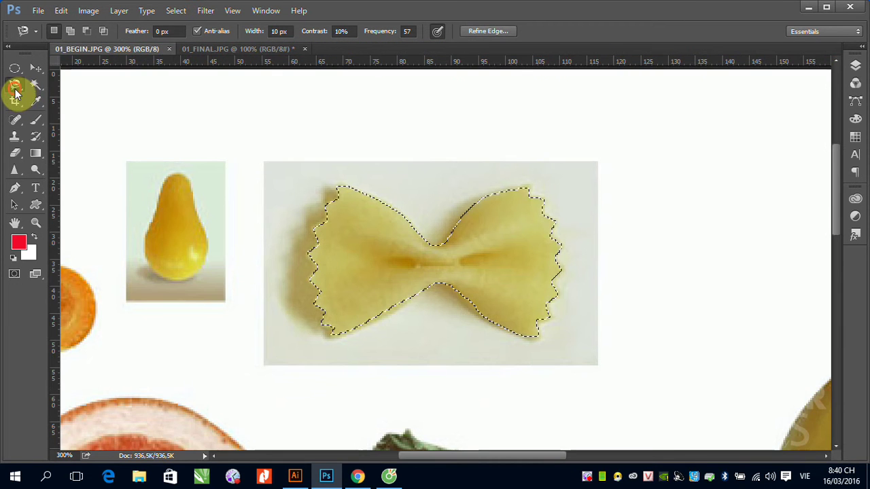
# Select the melon with the Magnetic Lasso tool by tracing its edge from the stem end all the way around to the starting point
pyautogui.rightClick(16, 90)
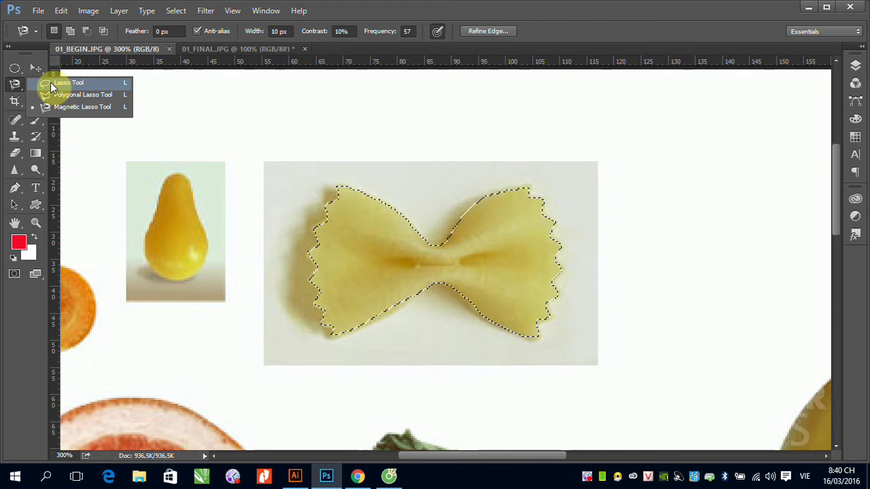
pyautogui.click(72, 109)
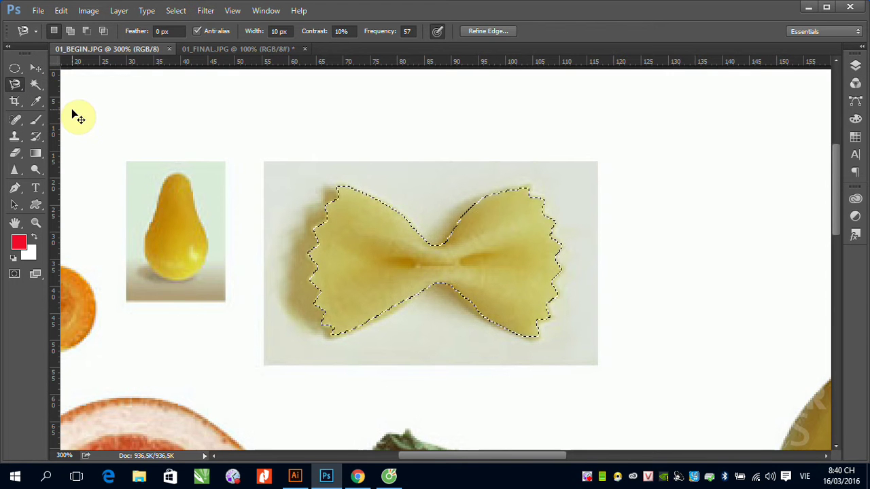
pyautogui.hotkey('ctrl', '-')
pyautogui.hotkey('ctrl', '-')
pyautogui.hotkey('ctrl', '-')
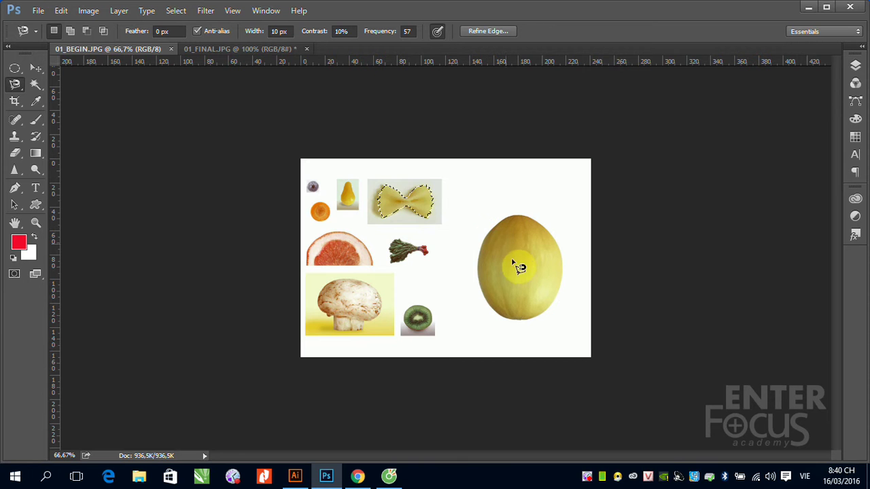
pyautogui.moveTo(459, 212)
pyautogui.mouseDown()
pyautogui.moveTo(528, 238)
pyautogui.moveTo(610, 334)
pyautogui.mouseUp()
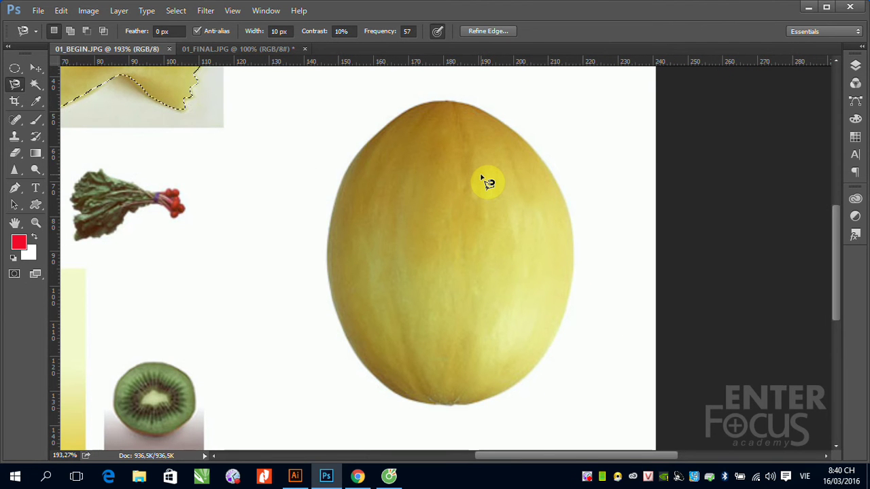
pyautogui.click(442, 102)
pyautogui.click(442, 101)
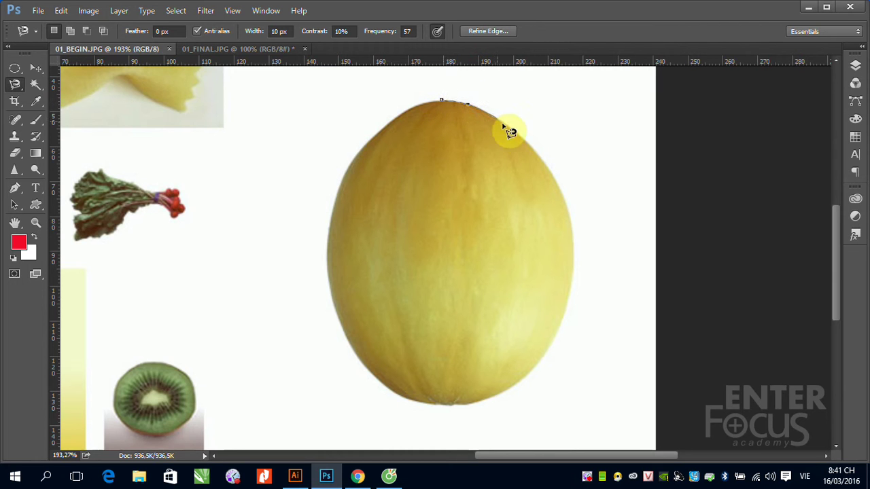
pyautogui.moveTo(534, 149)
pyautogui.mouseDown()
pyautogui.moveTo(558, 184)
pyautogui.moveTo(577, 252)
pyautogui.moveTo(567, 336)
pyautogui.moveTo(506, 393)
pyautogui.moveTo(445, 406)
pyautogui.moveTo(398, 400)
pyautogui.moveTo(365, 365)
pyautogui.moveTo(345, 321)
pyautogui.moveTo(327, 255)
pyautogui.moveTo(332, 204)
pyautogui.moveTo(358, 146)
pyautogui.moveTo(442, 101)
pyautogui.mouseUp()
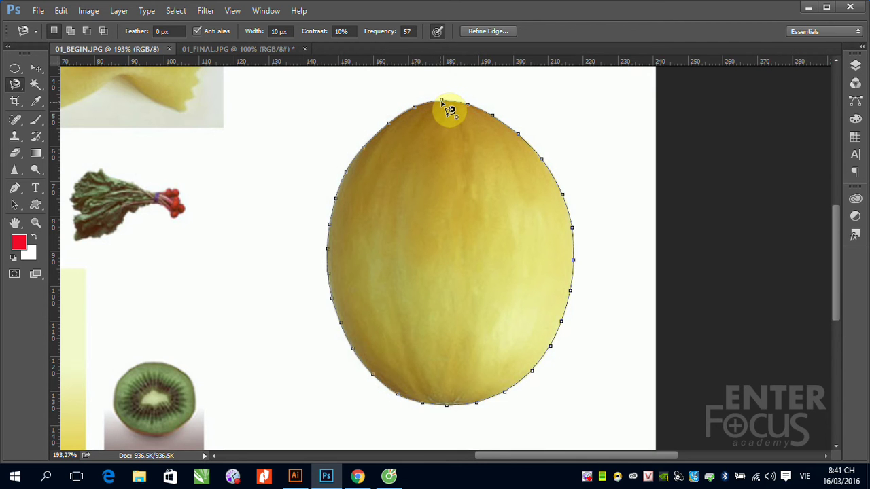
pyautogui.click(442, 101)
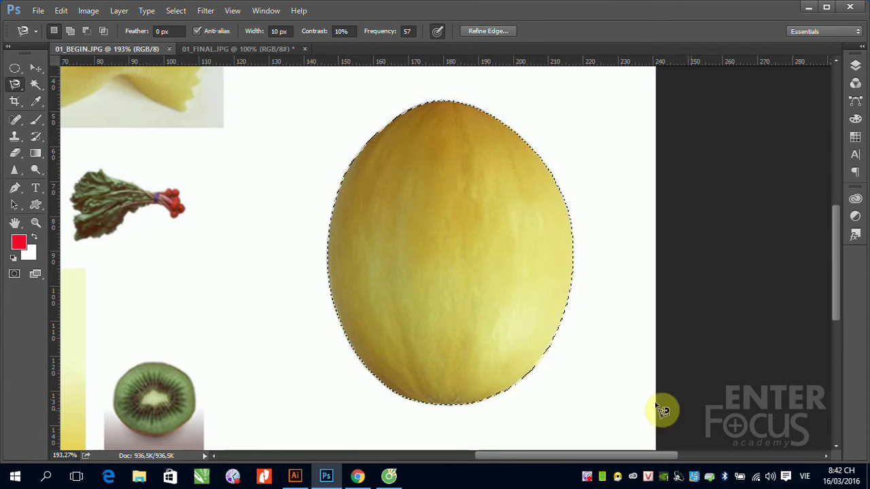
# Replace the melon selection with a Magnetic Lasso selection traced around the bow-tie pasta, adding anchor points manually at the zigzag corners
pyautogui.moveTo(152, 130); pyautogui.dragTo(416, 262)
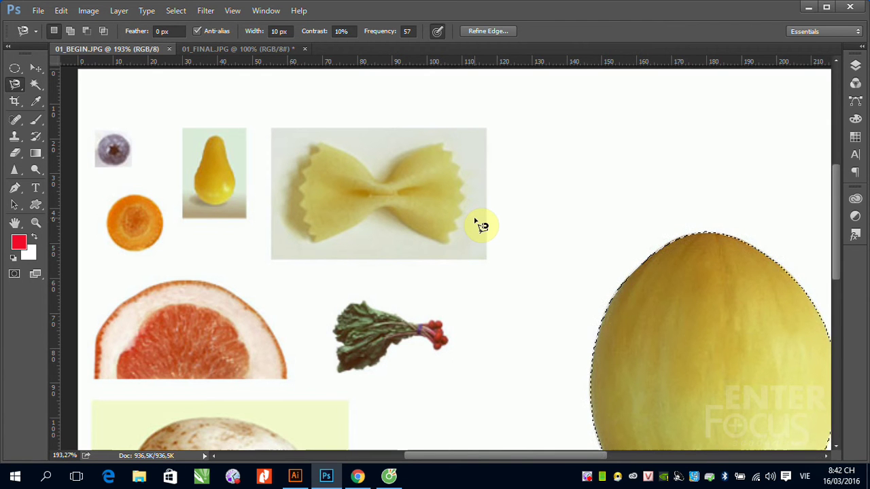
pyautogui.click(311, 167)
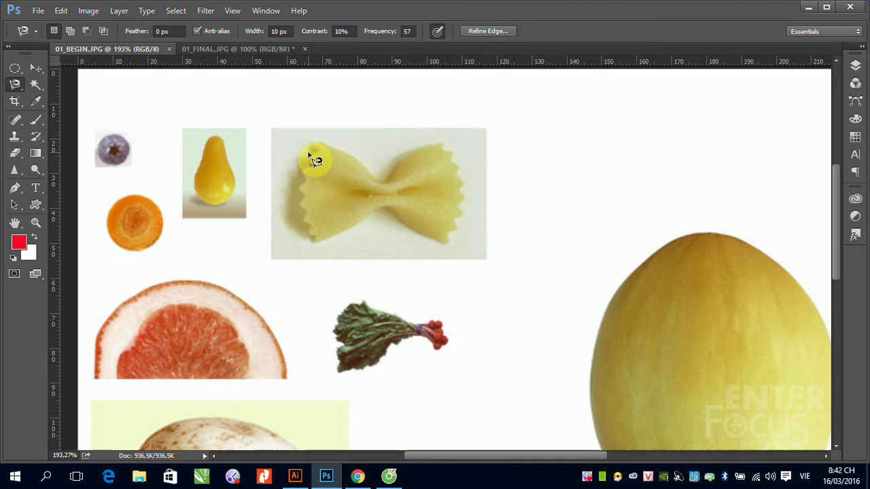
pyautogui.click(310, 160)
pyautogui.click(320, 143)
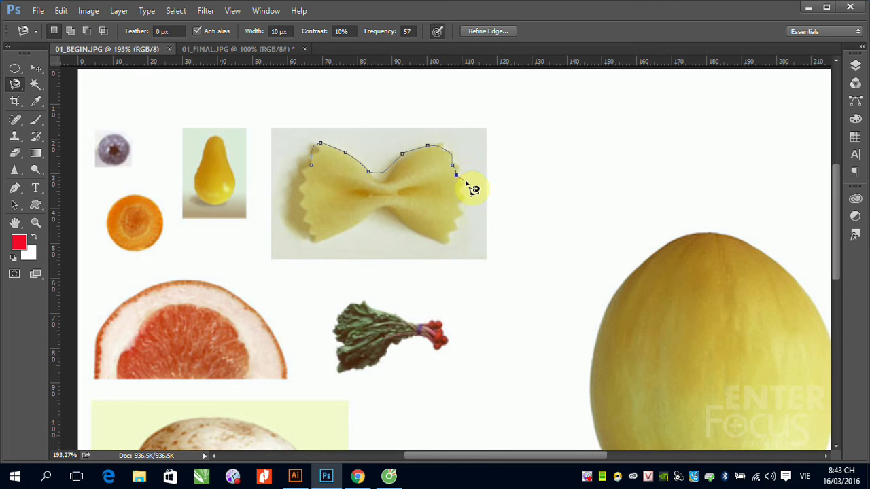
pyautogui.click(464, 181)
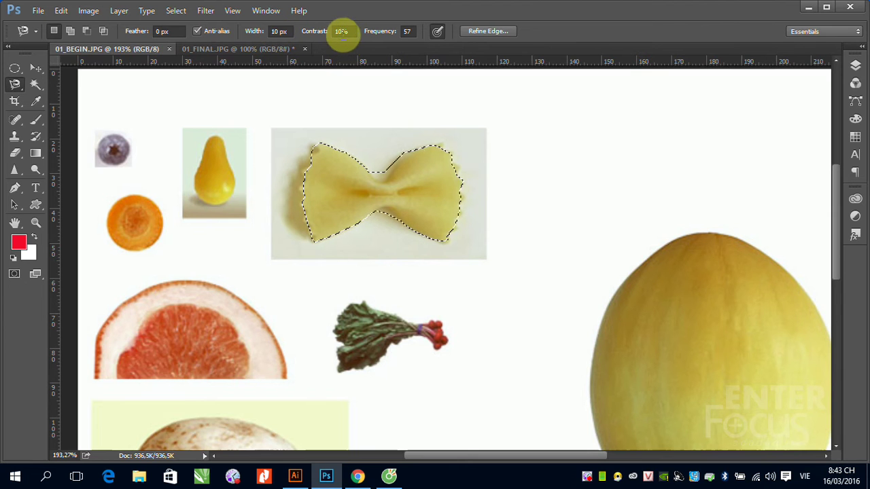
# Trace a wavy Magnetic Lasso outline in the blank area above the melon and close it from its open end
pyautogui.click(338, 33)
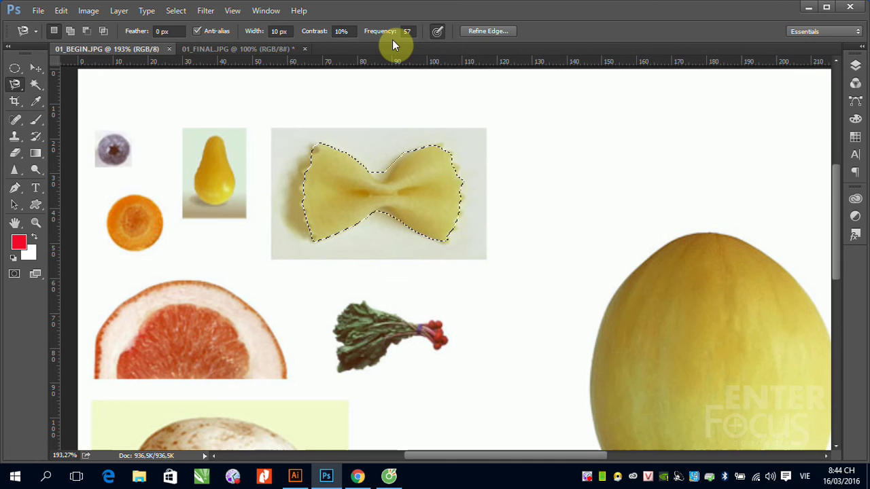
pyautogui.click(548, 151)
pyautogui.moveTo(548, 152)
pyautogui.mouseDown()
pyautogui.moveTo(566, 135)
pyautogui.moveTo(634, 122)
pyautogui.moveTo(651, 162)
pyautogui.moveTo(648, 191)
pyautogui.moveTo(709, 154)
pyautogui.moveTo(732, 128)
pyautogui.moveTo(742, 168)
pyautogui.moveTo(756, 144)
pyautogui.moveTo(779, 146)
pyautogui.moveTo(768, 166)
pyautogui.moveTo(792, 139)
pyautogui.moveTo(759, 179)
pyautogui.moveTo(802, 178)
pyautogui.mouseUp()
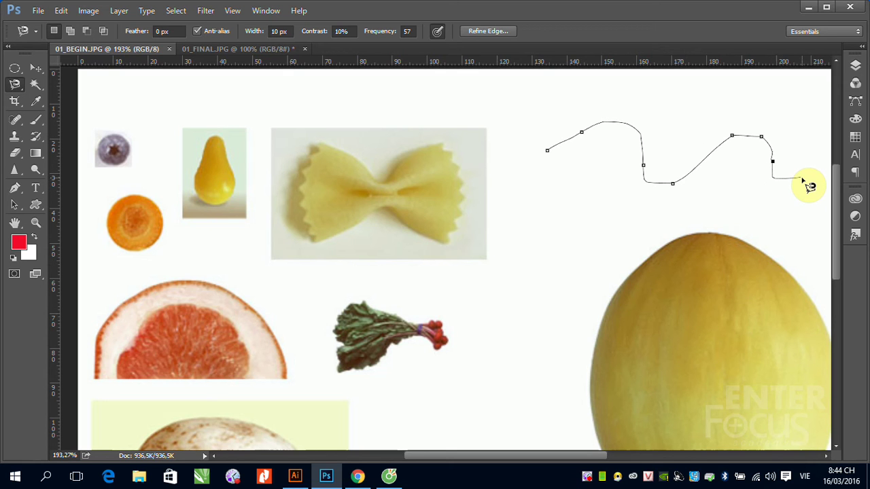
pyautogui.moveTo(803, 181); pyautogui.dragTo(792, 195)
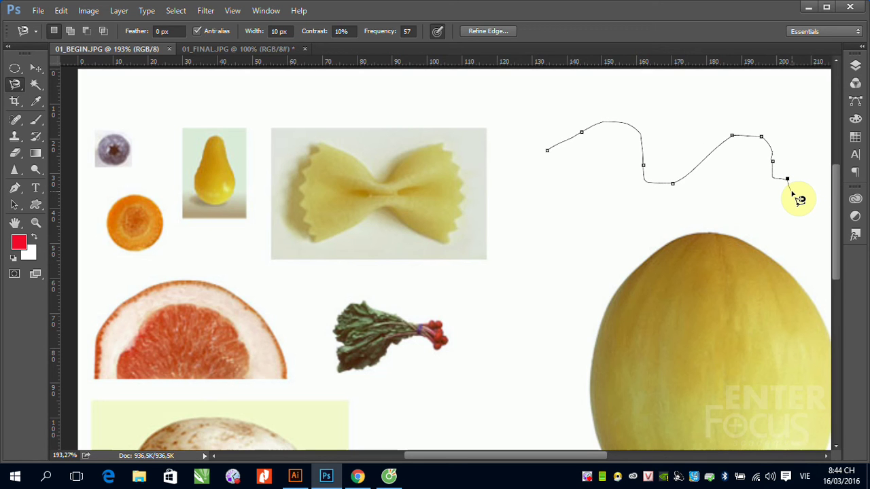
pyautogui.doubleClick(792, 195)
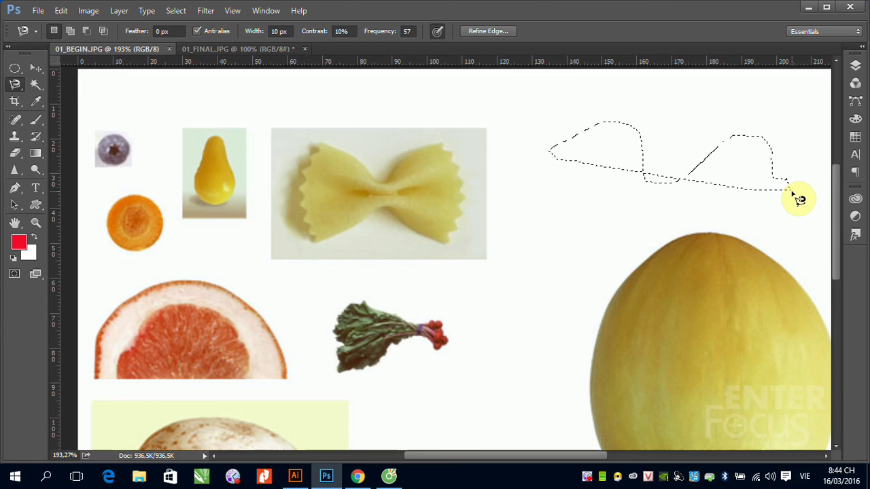
pyautogui.click(526, 227)
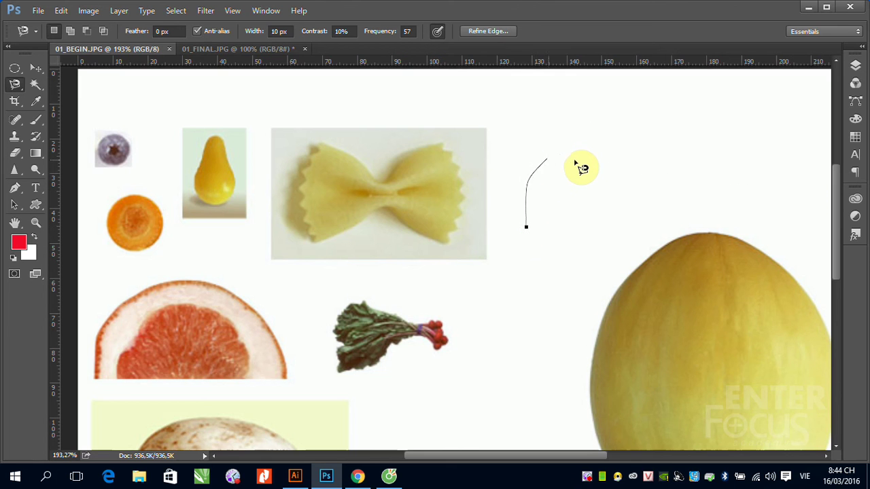
pyautogui.press('Escape')
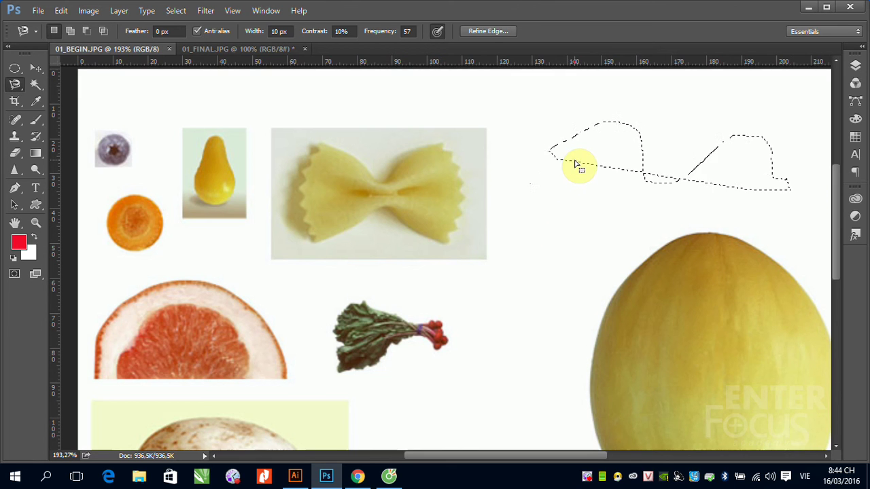
# Review the three lasso tool variants and their shared shortcut, keeping the Move tool active
pyautogui.click(36, 69)
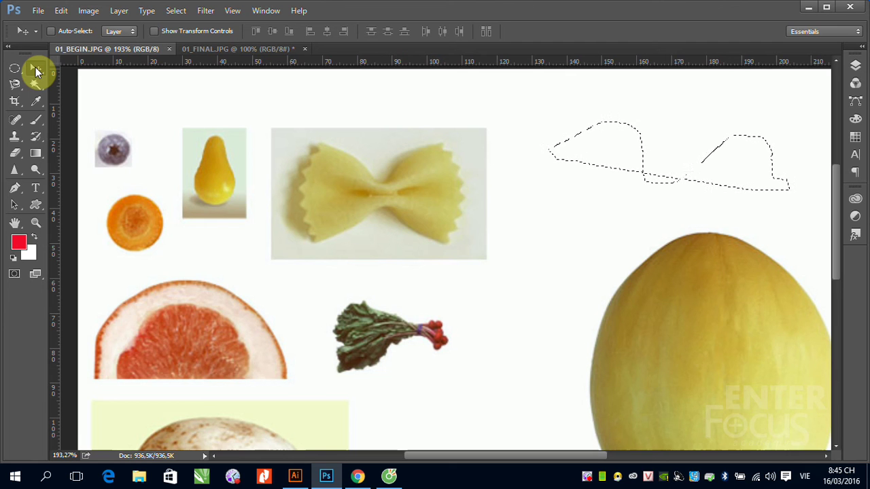
pyautogui.click(21, 84)
pyautogui.moveTo(21, 84); pyautogui.dragTo(73, 102)
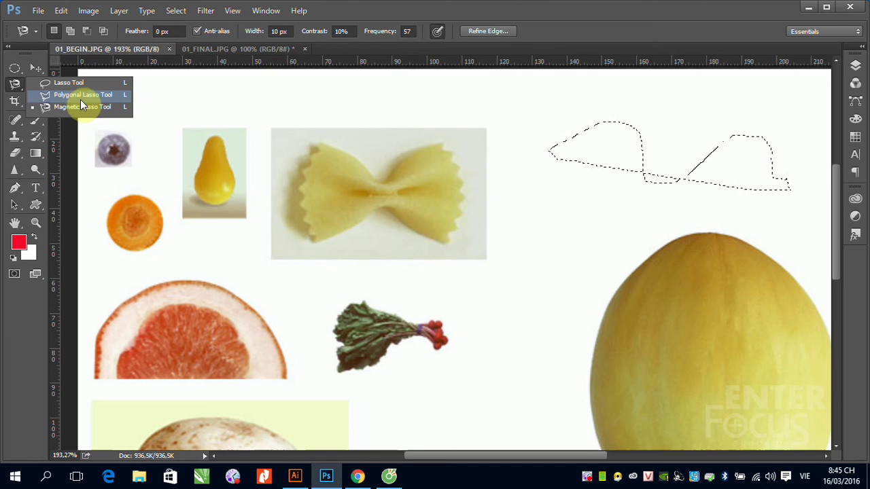
pyautogui.moveTo(80, 99); pyautogui.dragTo(79, 106)
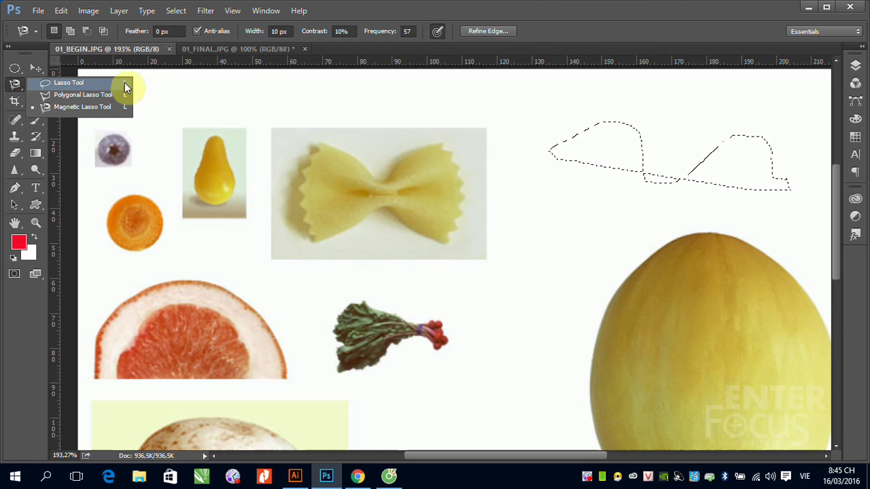
pyautogui.click(36, 68)
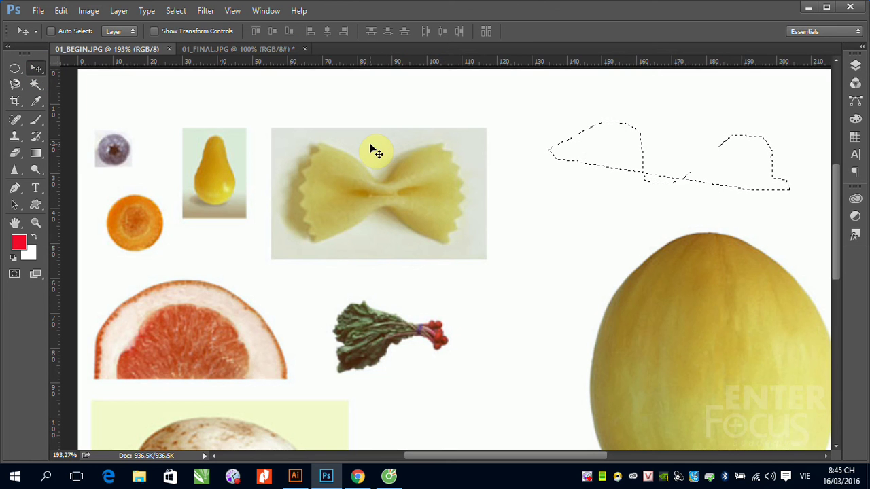
# Activate the lasso group and cycle repeatedly through the Lasso, Polygonal Lasso and Magnetic Lasso tools, ending on the Magnetic Lasso
pyautogui.press('l')
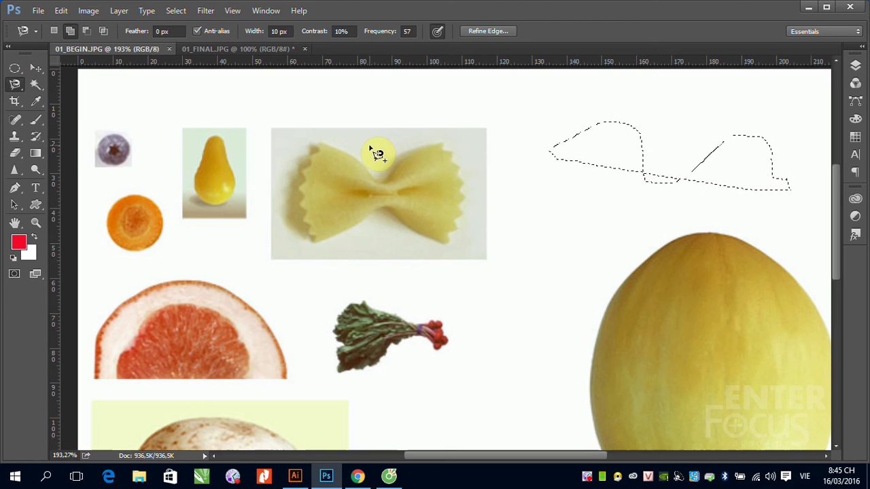
pyautogui.hotkey('shift', 'l')
pyautogui.hotkey('shift', 'l')
pyautogui.hotkey('shift', 'l')
pyautogui.hotkey('shift', 'l')
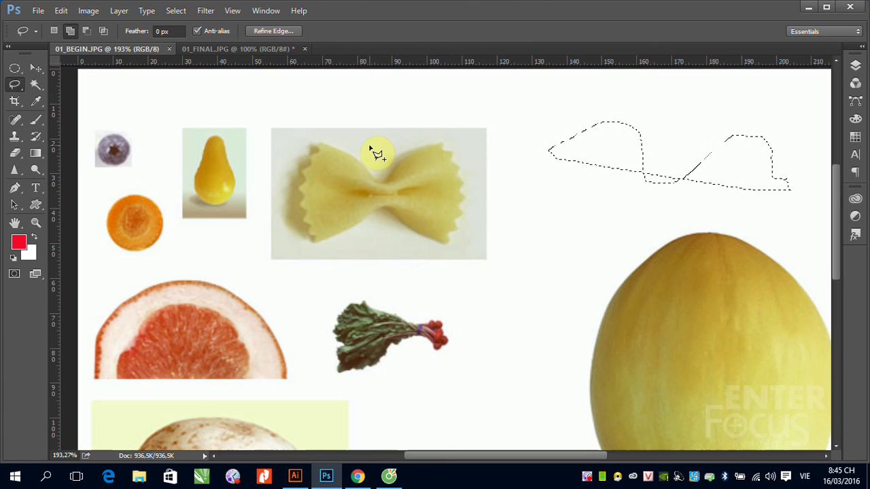
pyautogui.hotkey('shift', 'l')
pyautogui.hotkey('shift', 'l')
pyautogui.hotkey('shift', 'l')
pyautogui.hotkey('shift', 'l')
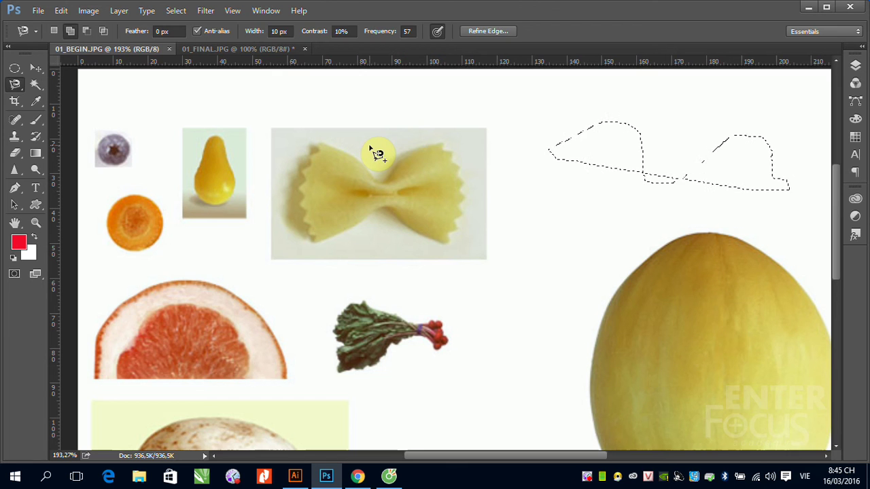